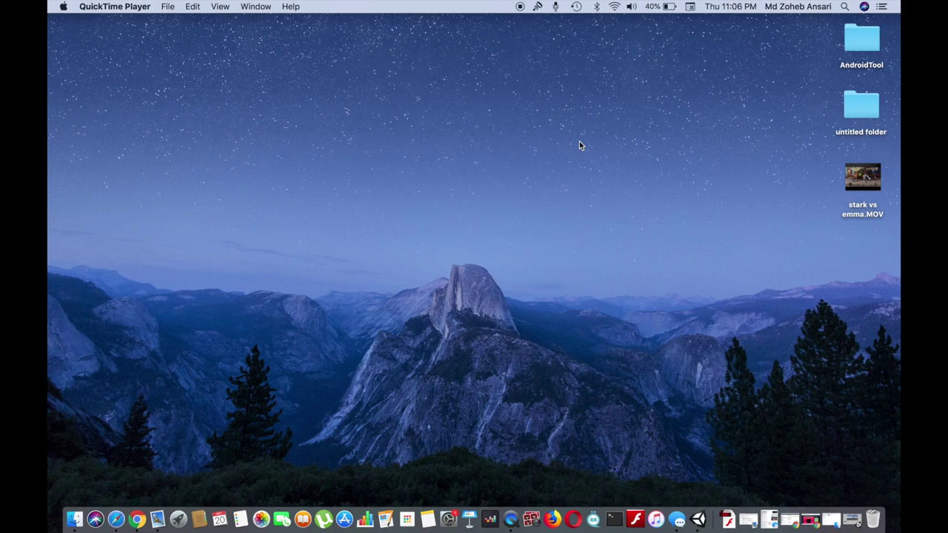
# - Drag stark vs emma.MOV from the desktop's right edge into its upper-left corner
pyautogui.click(510, 162)
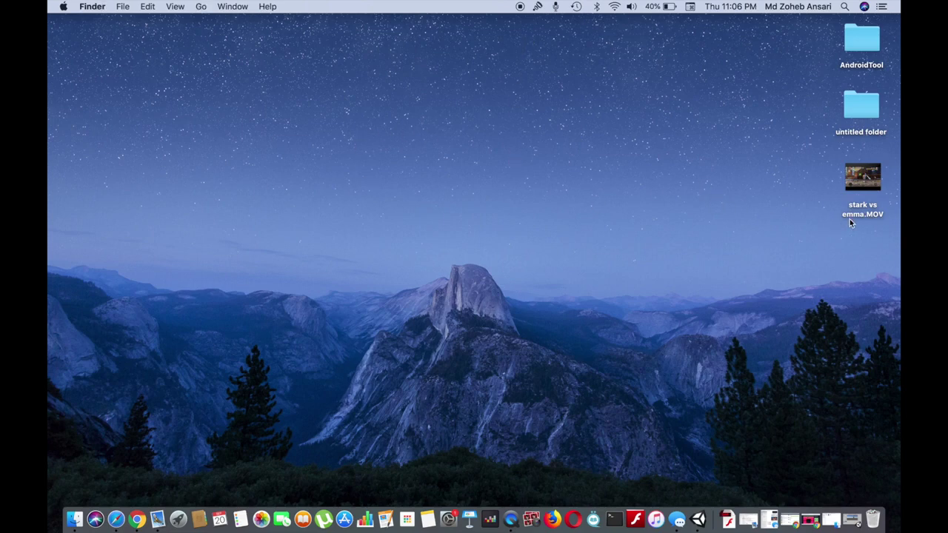
pyautogui.moveTo(862, 213); pyautogui.dragTo(232, 166)
pyautogui.click(295, 160)
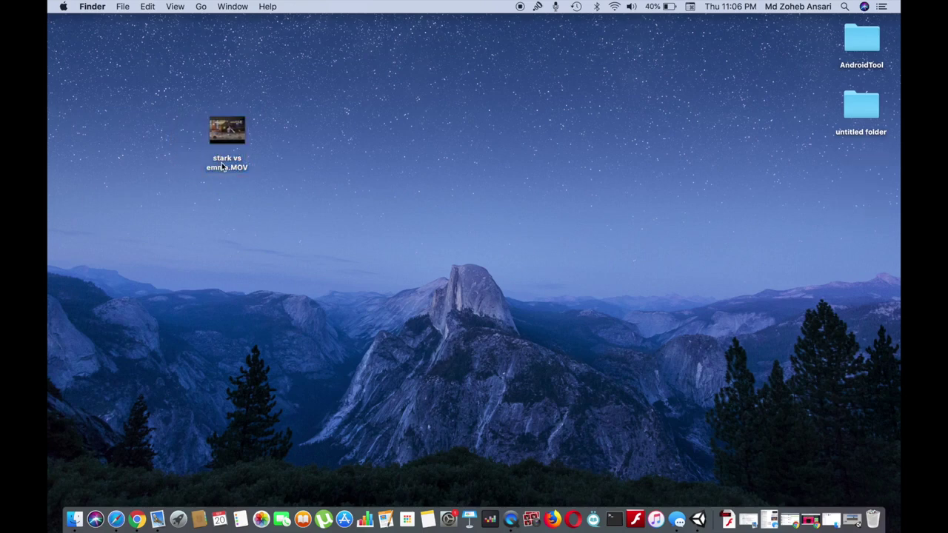
pyautogui.click(235, 169)
pyautogui.moveTo(236, 169); pyautogui.dragTo(202, 141)
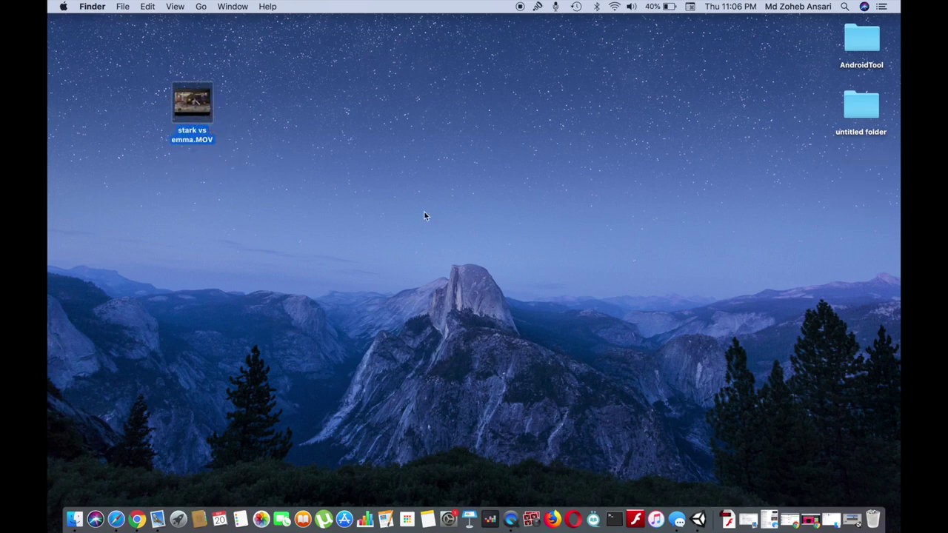
pyautogui.rightClick(194, 131)
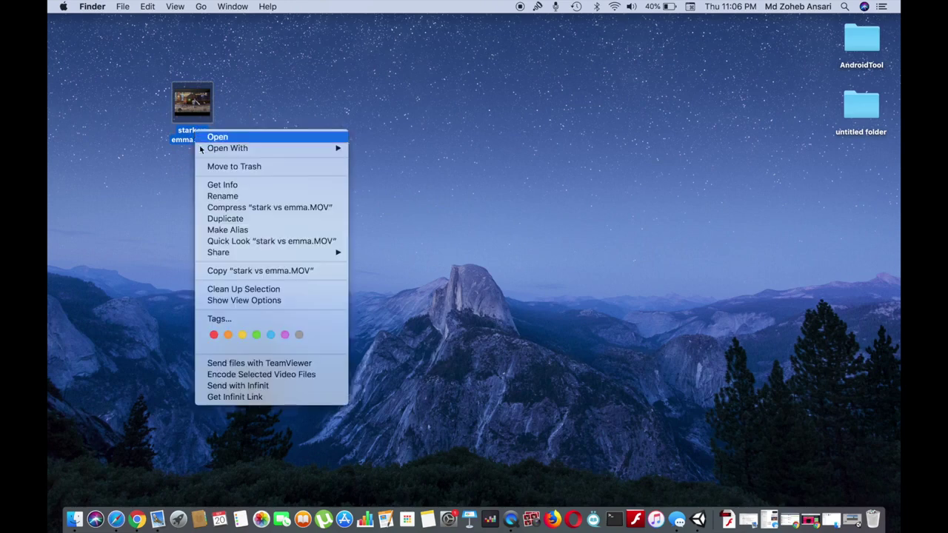
pyautogui.click(258, 186)
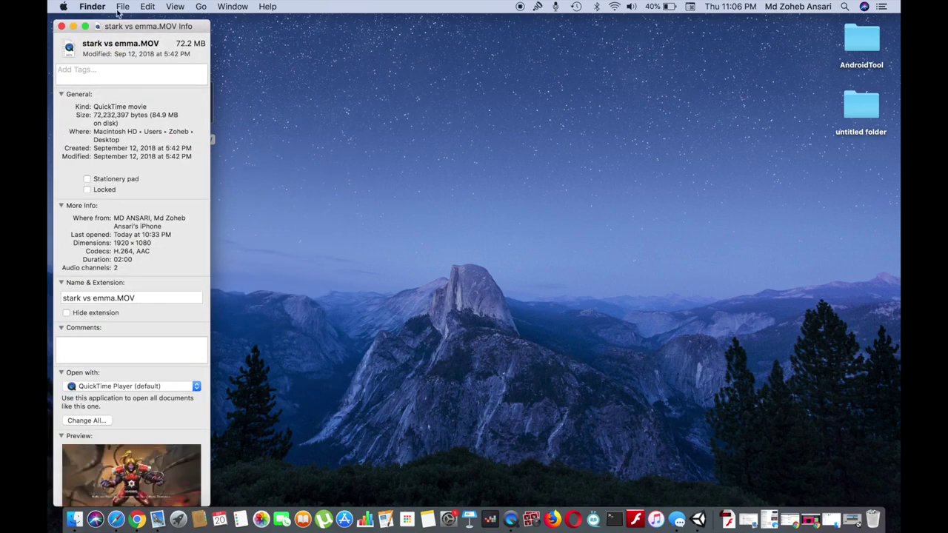
pyautogui.click(143, 299)
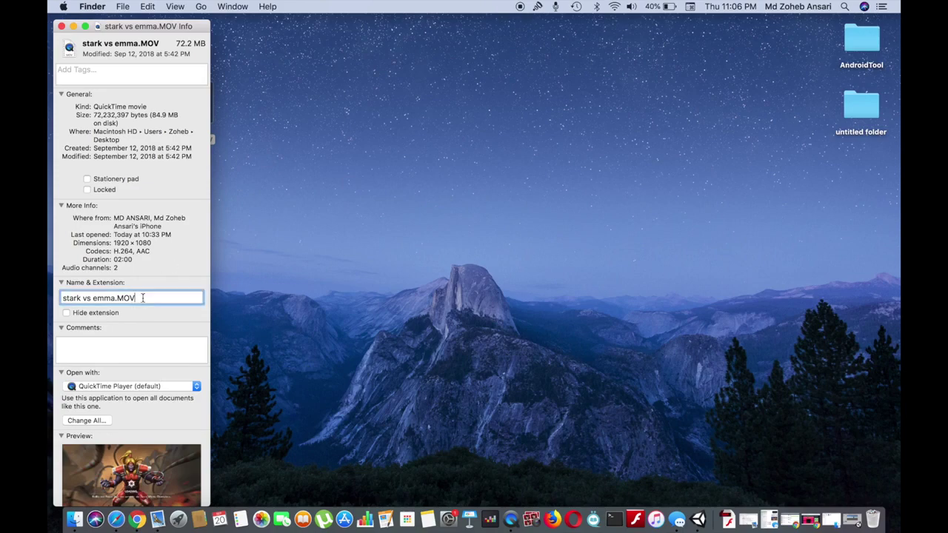
pyautogui.scroll(-5, 145, 318)
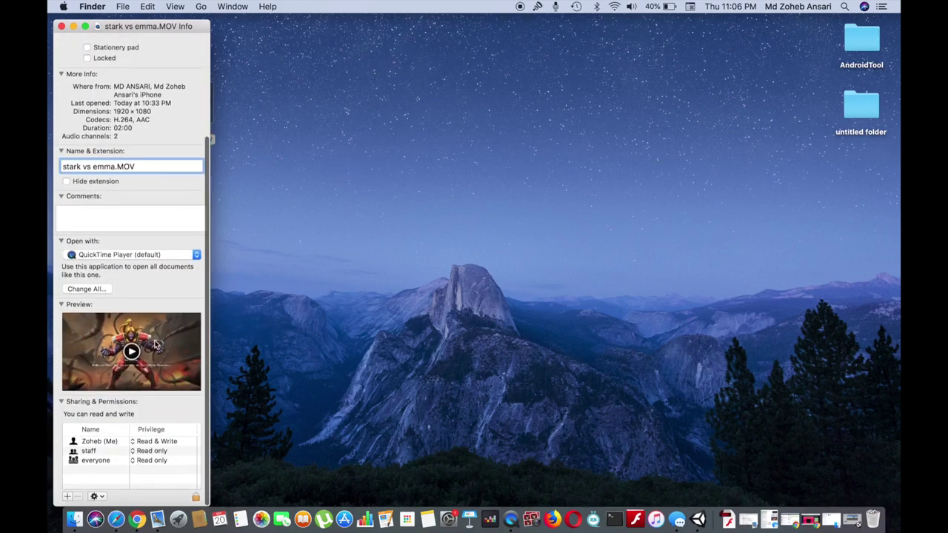
pyautogui.scroll(5, 190, 210)
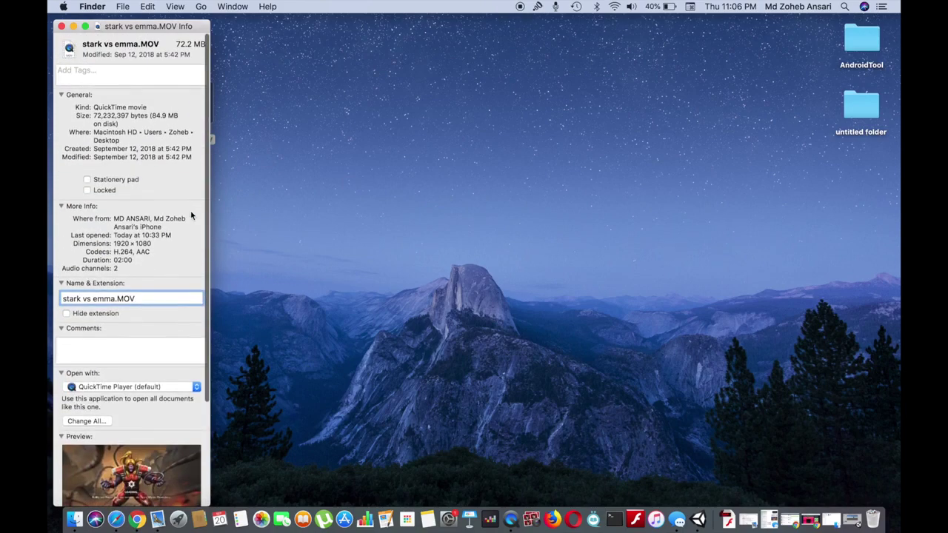
pyautogui.click(61, 26)
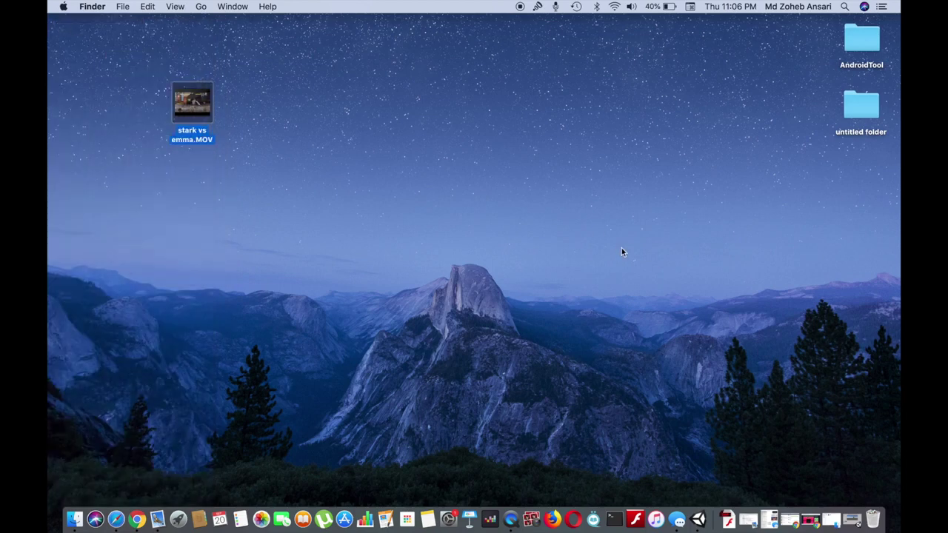
pyautogui.click(527, 288)
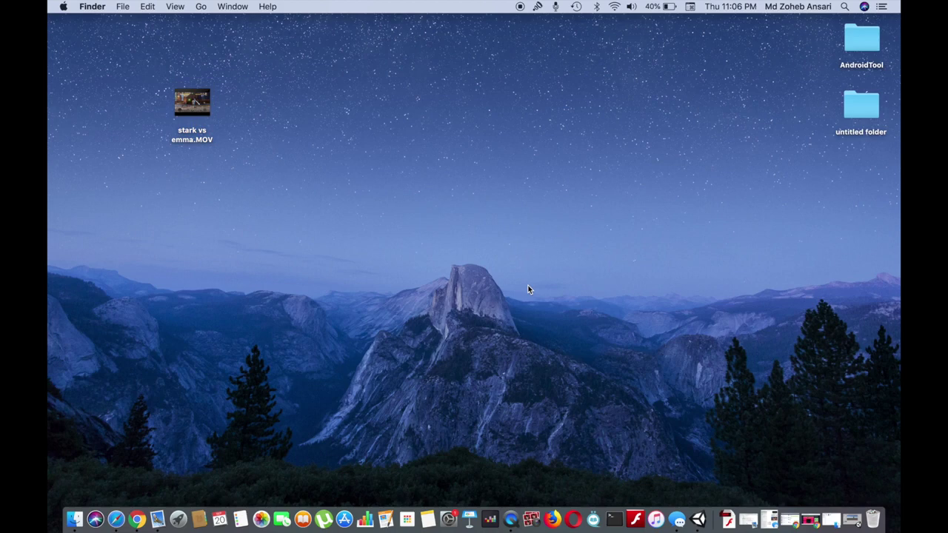
# - Launch iMovie through Spotlight search for 'imovie' and open the new empty project My Movie 3
pyautogui.press('super+space')
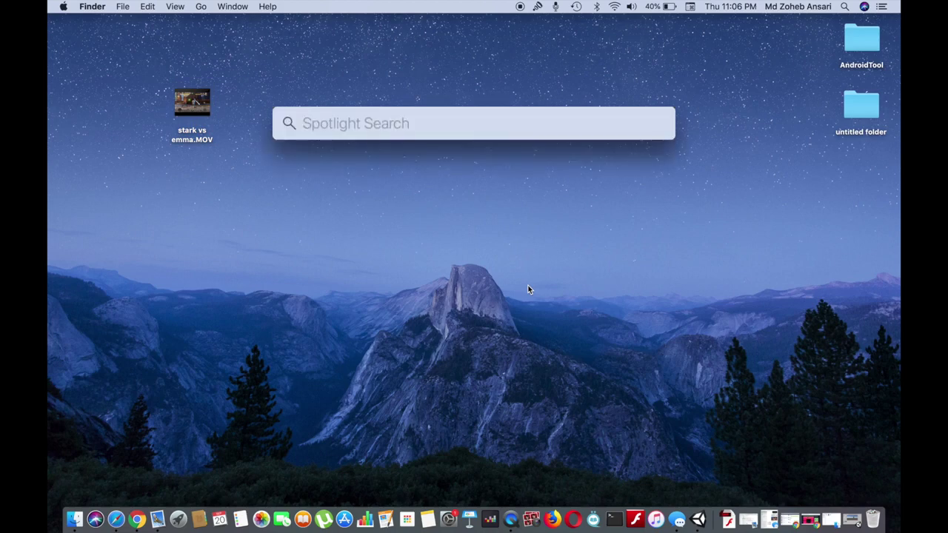
pyautogui.write('imovie')
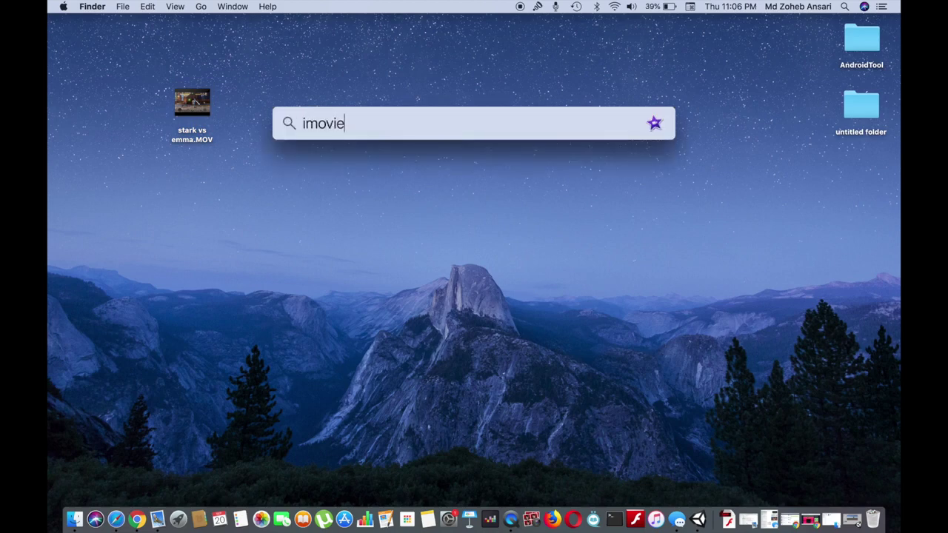
pyautogui.press('Return')
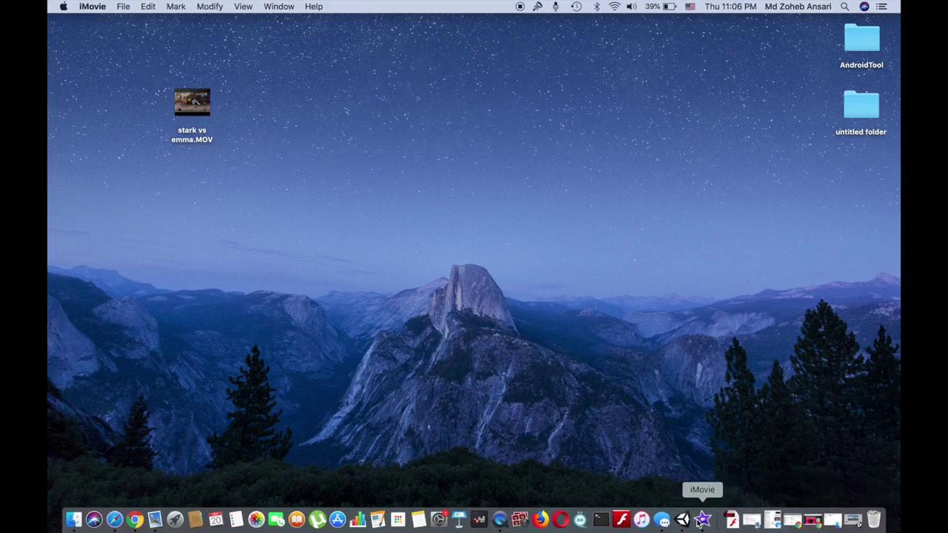
pyautogui.click(707, 501)
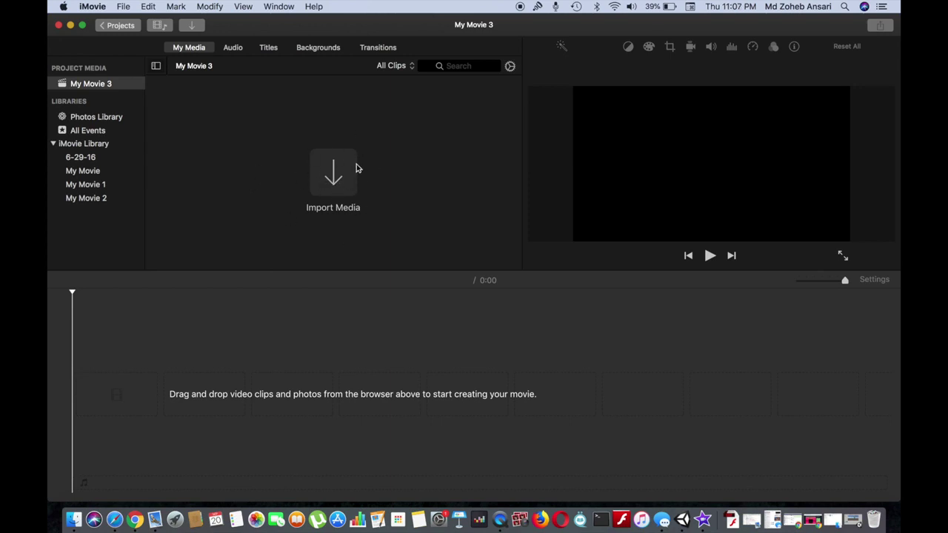
# - Import the stark vs emma.MOV clip from the Desktop folder into My Movie 3
pyautogui.click(191, 25)
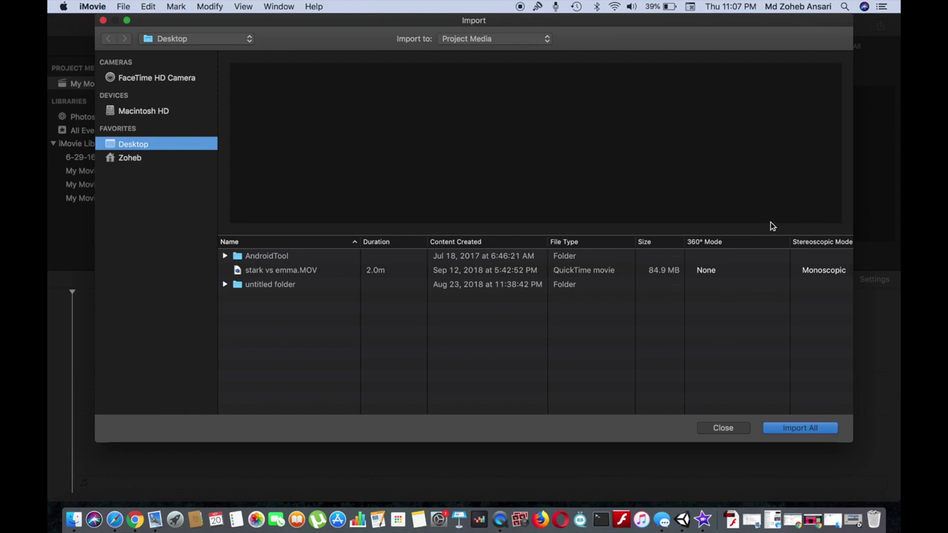
pyautogui.click(124, 162)
pyautogui.click(135, 146)
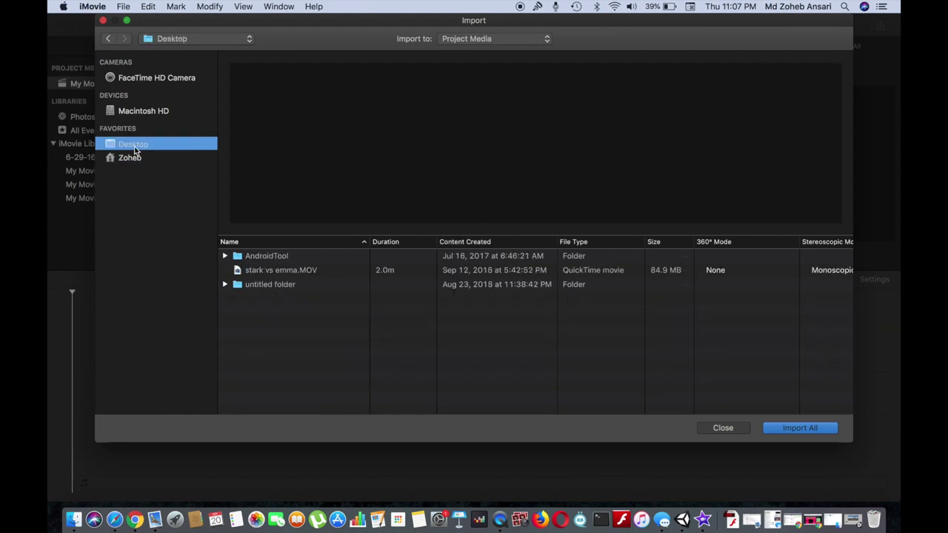
pyautogui.click(304, 273)
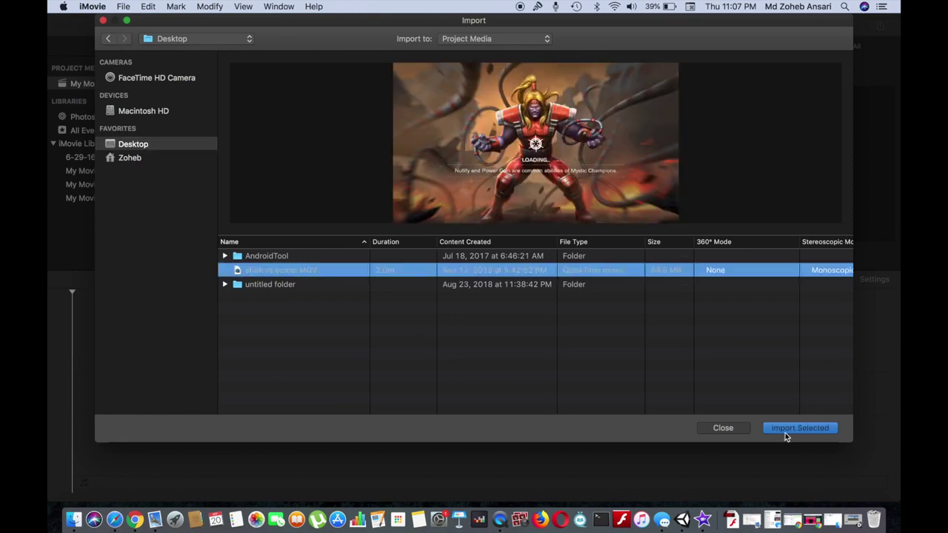
pyautogui.click(814, 429)
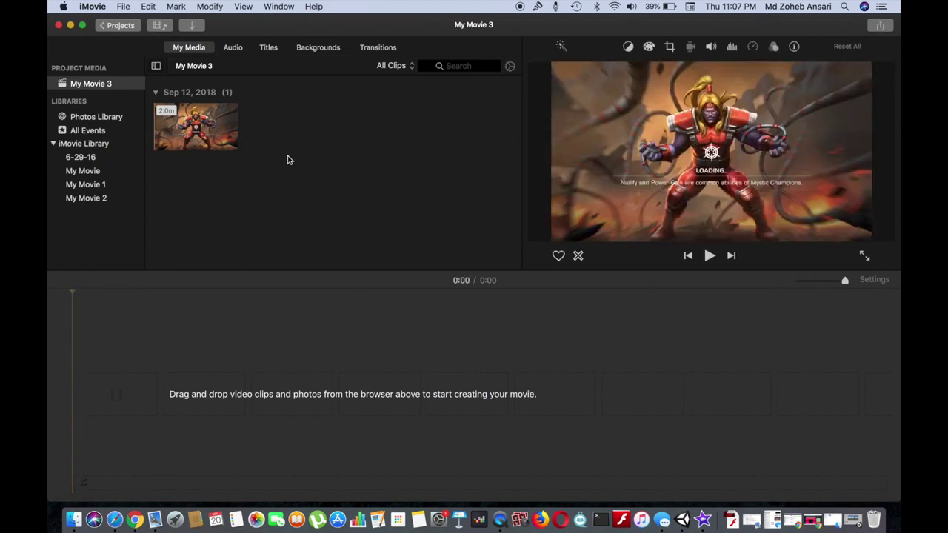
# - Select the stark vs emma clip and open its Share > File export settings
pyautogui.click(204, 133)
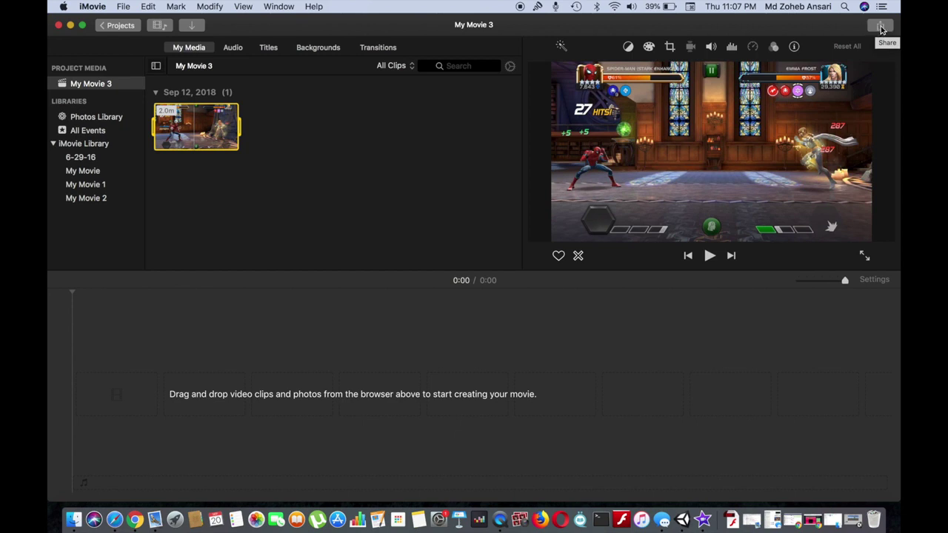
pyautogui.click(881, 27)
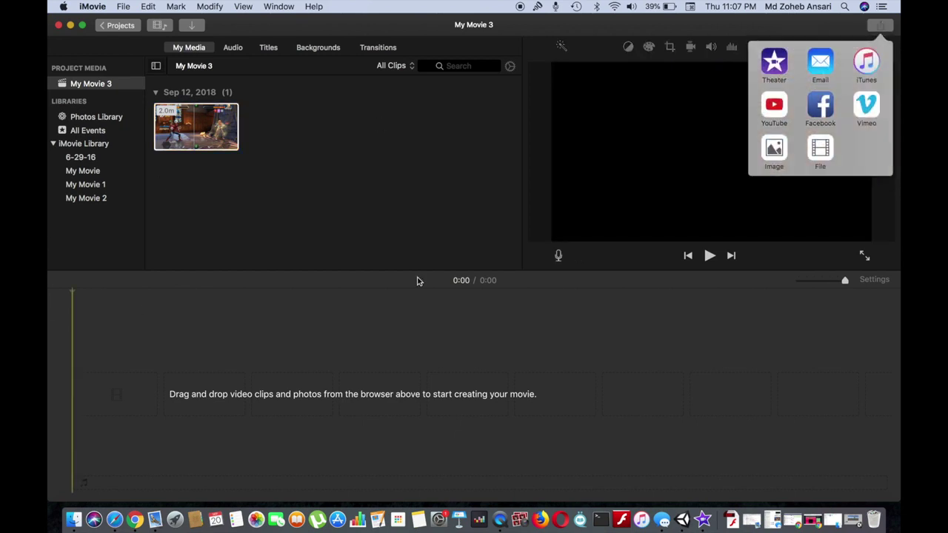
pyautogui.click(820, 149)
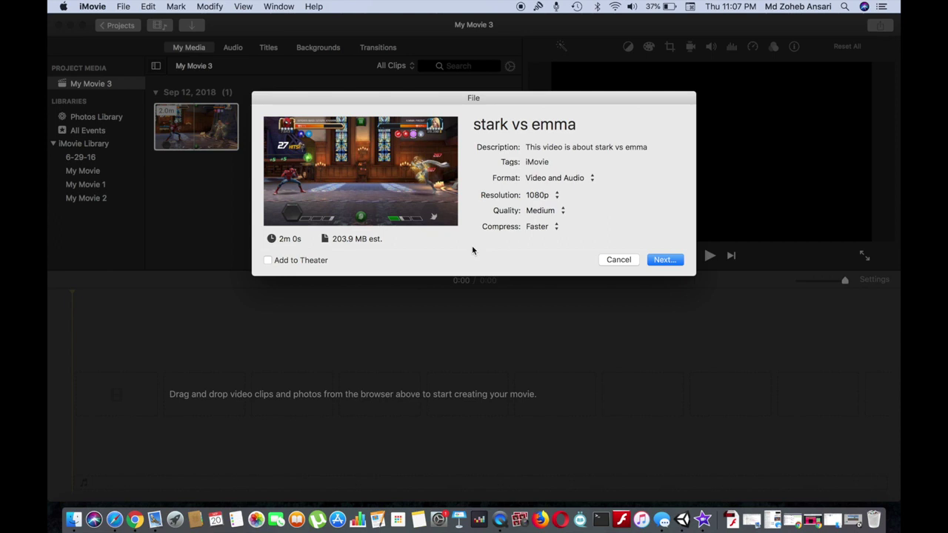
# - Keep Medium quality, set resolution to 720p (123.9 MB), and continue to the save sheet
pyautogui.click(546, 213)
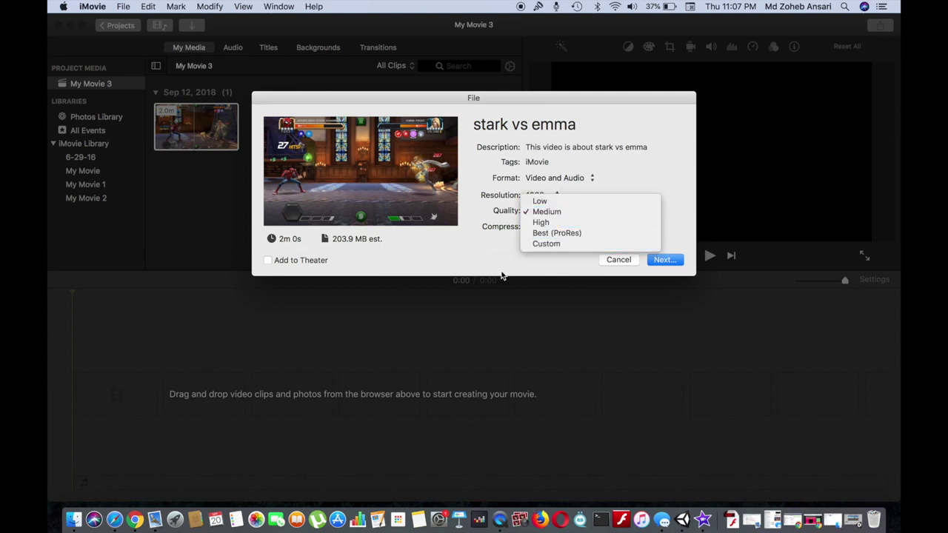
pyautogui.click(499, 268)
pyautogui.click(547, 198)
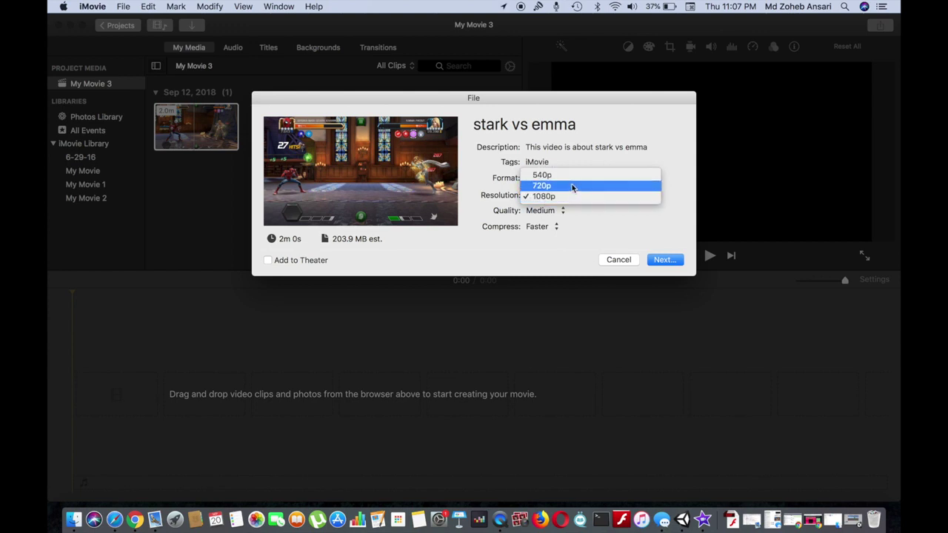
pyautogui.click(572, 186)
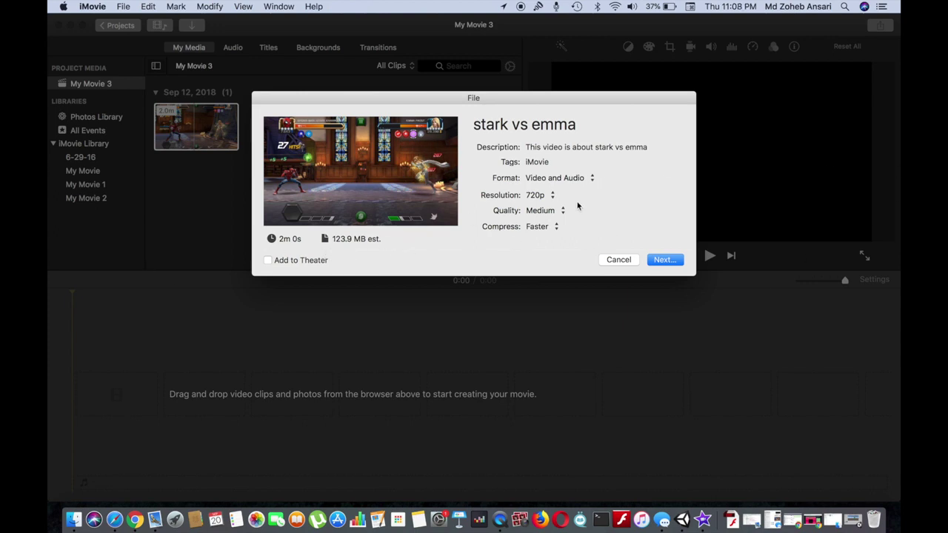
pyautogui.click(668, 261)
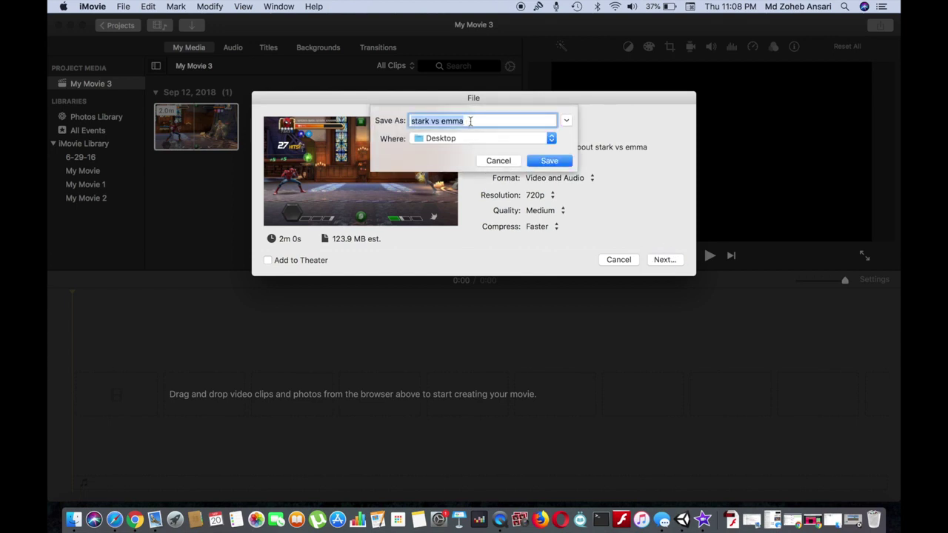
# - Save the export as 'tutorial' on the Desktop, then minimise iMovie
pyautogui.write('tu')
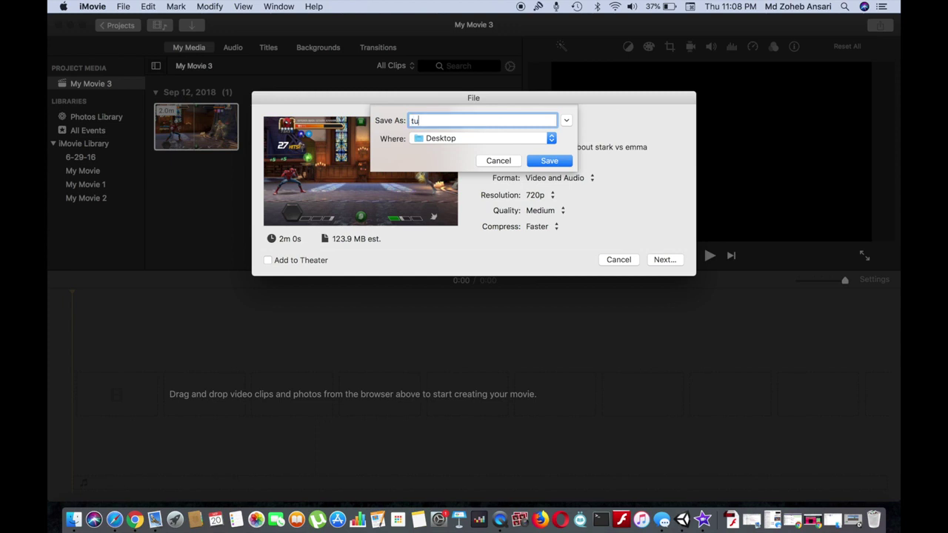
pyautogui.write('torial')
pyautogui.click(441, 139)
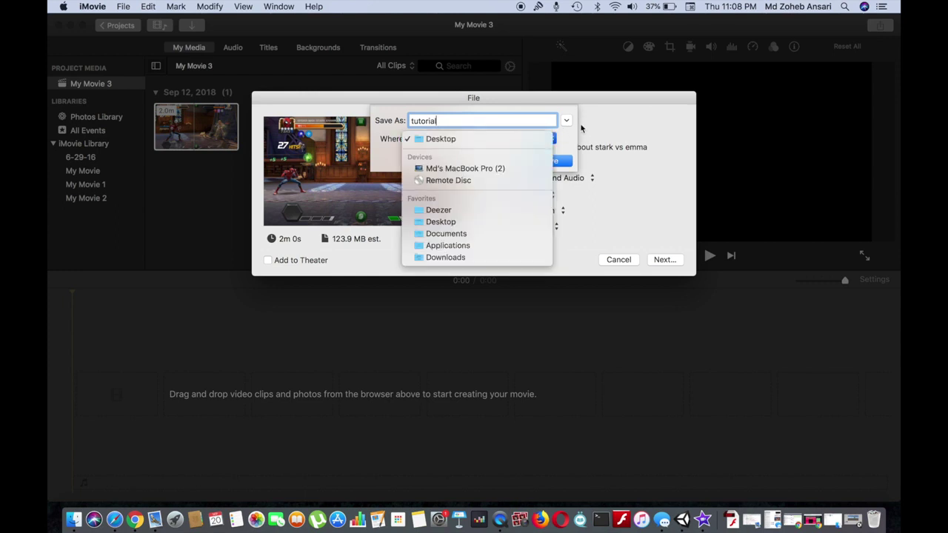
pyautogui.click(573, 142)
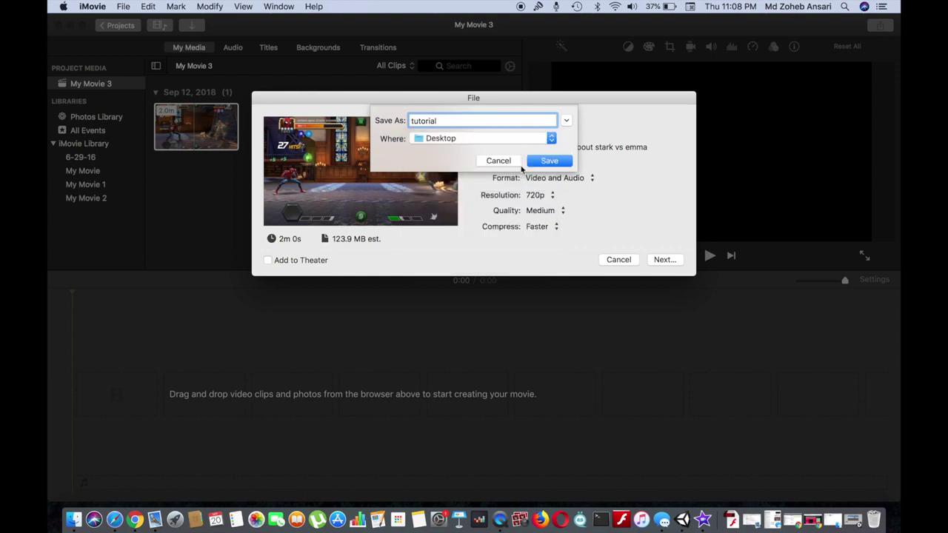
pyautogui.click(548, 162)
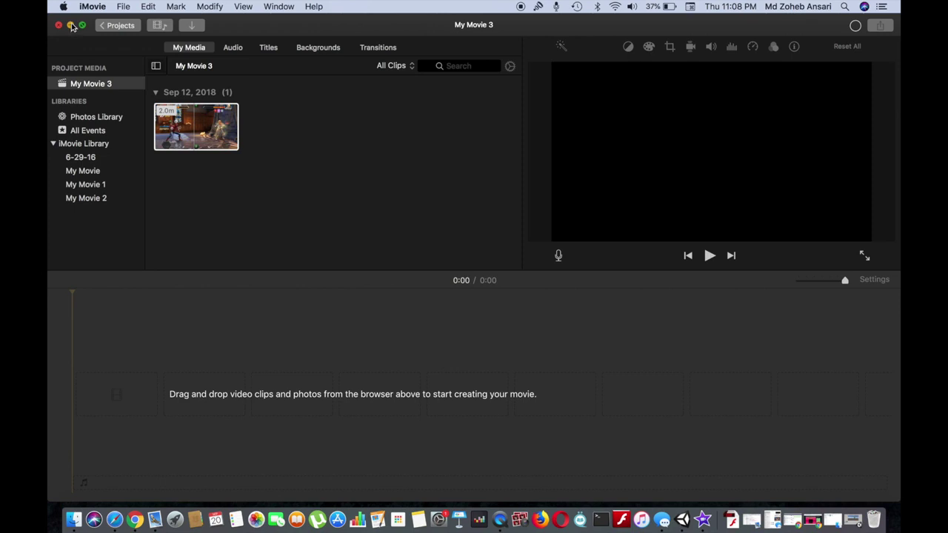
pyautogui.click(71, 26)
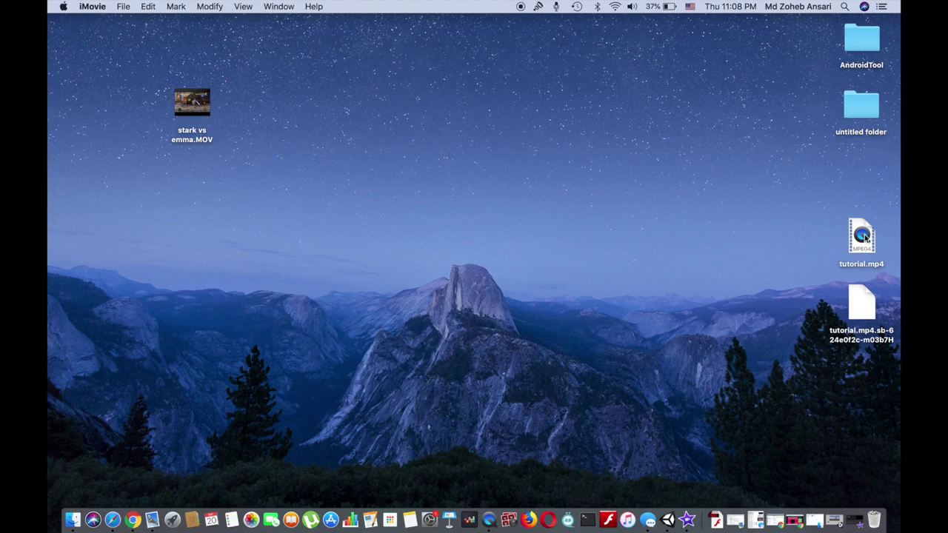
# - Rearrange tutorial.mp4 and the temporary tutorial file along the top of the desktop
pyautogui.moveTo(863, 237); pyautogui.dragTo(314, 107)
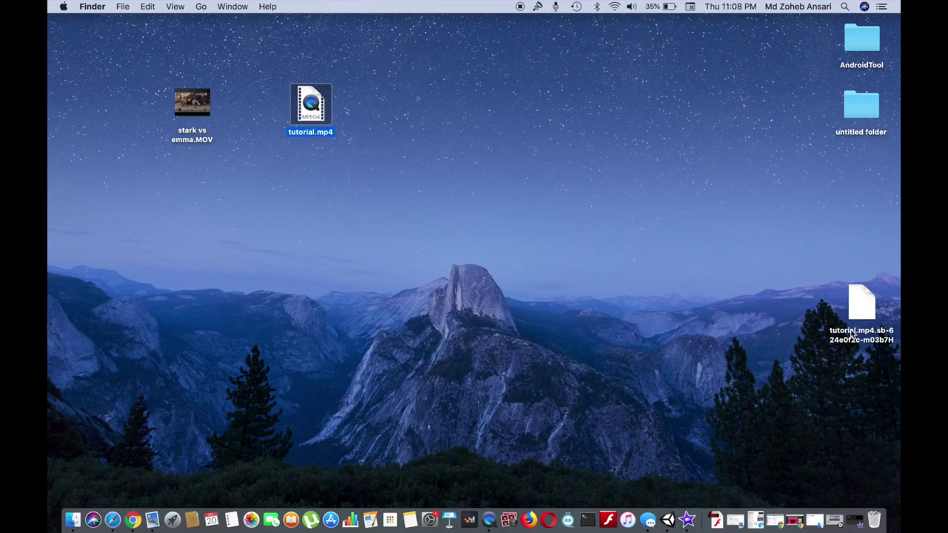
pyautogui.moveTo(853, 336); pyautogui.dragTo(540, 131)
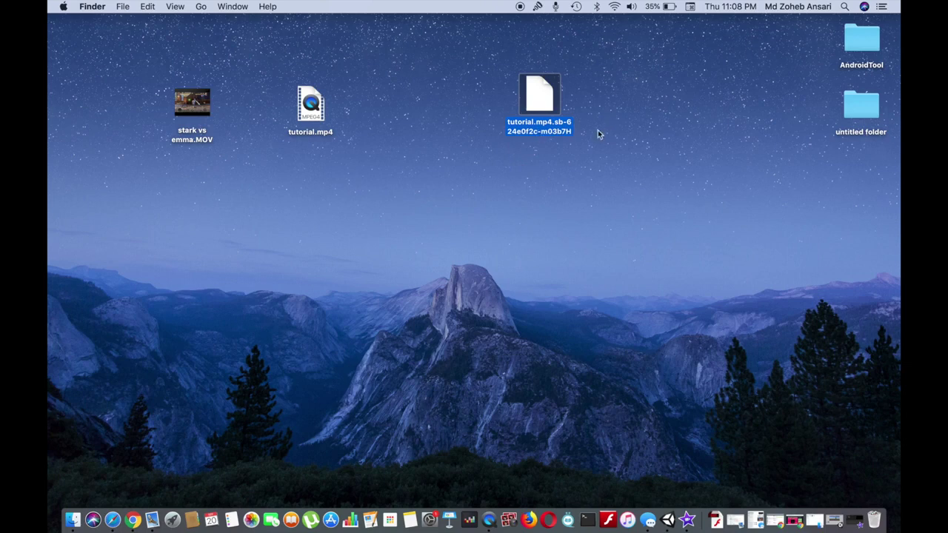
pyautogui.moveTo(548, 136); pyautogui.dragTo(650, 138)
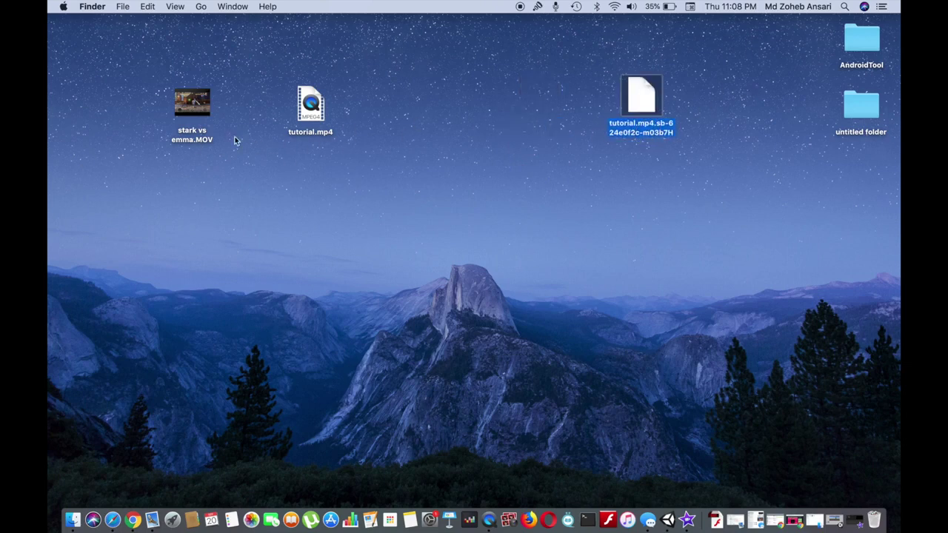
# - Try opening the unfinished tutorial.mp4, dismiss QuickTime's can't-open error, and return to iMovie
pyautogui.doubleClick(308, 136)
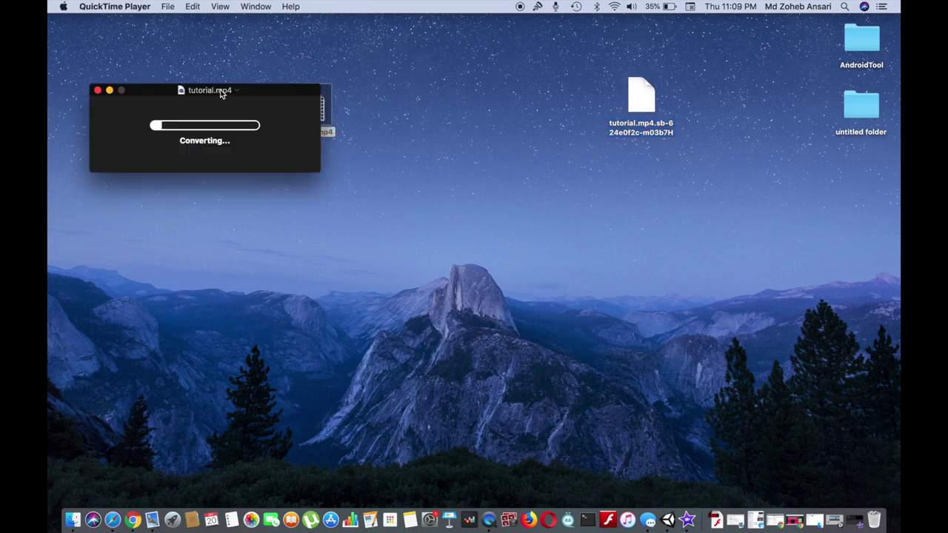
pyautogui.click(99, 90)
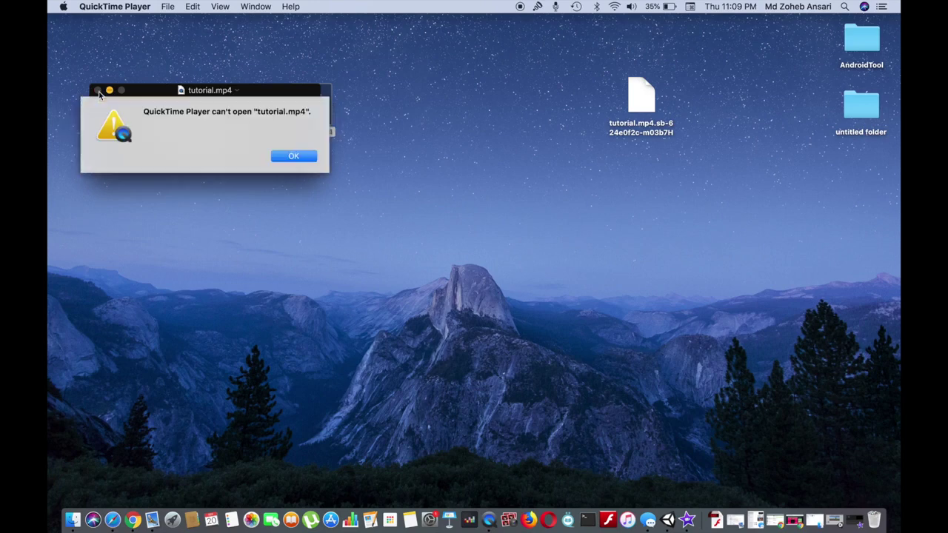
pyautogui.click(293, 156)
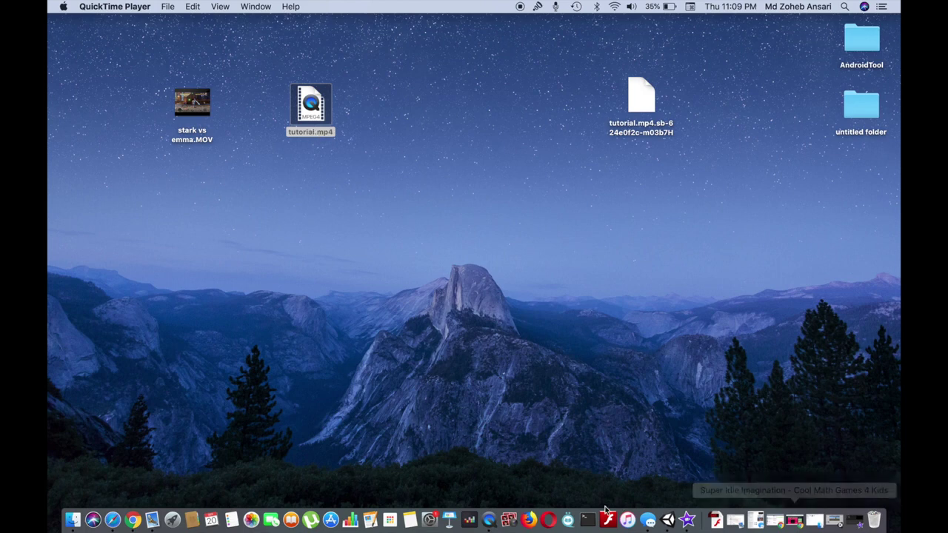
pyautogui.click(687, 519)
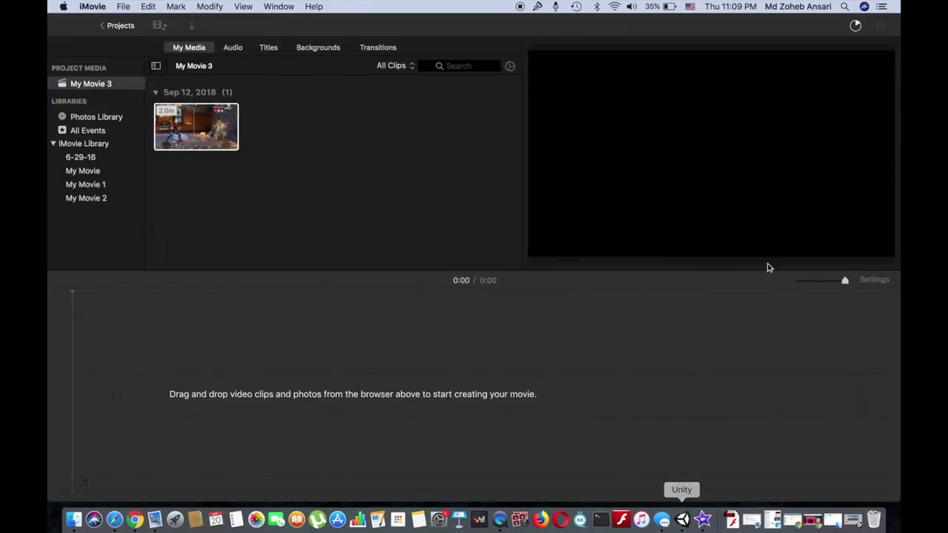
# - Check the export progress, minimise and restore iMovie until the export completes
pyautogui.click(855, 26)
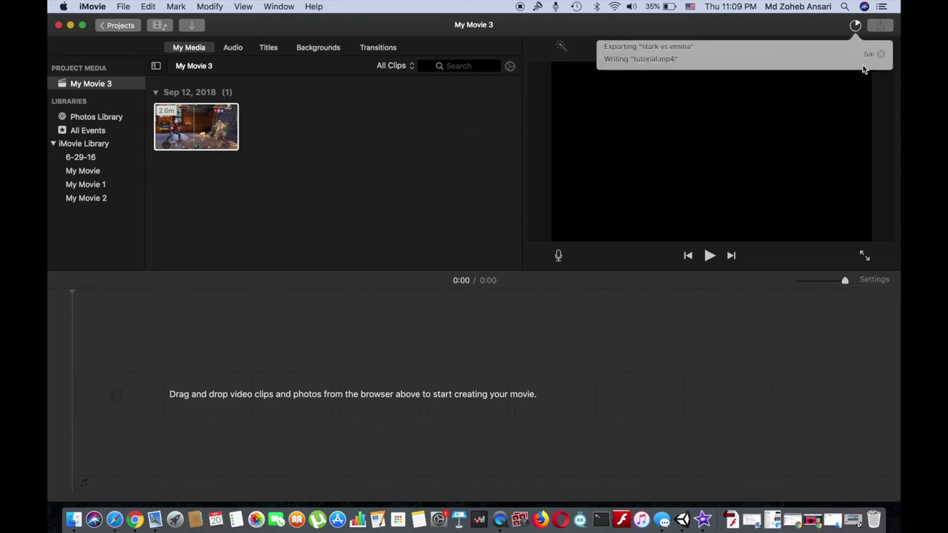
pyautogui.click(476, 156)
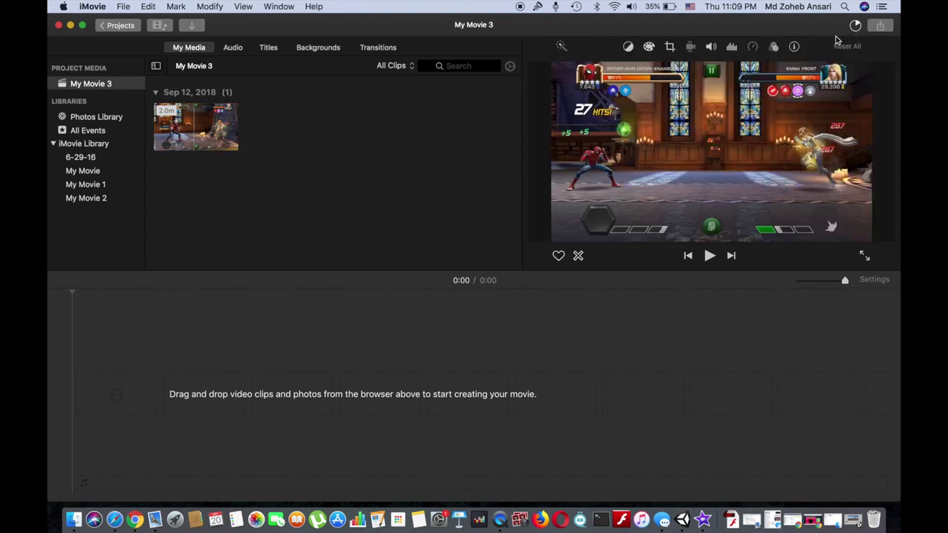
pyautogui.click(857, 27)
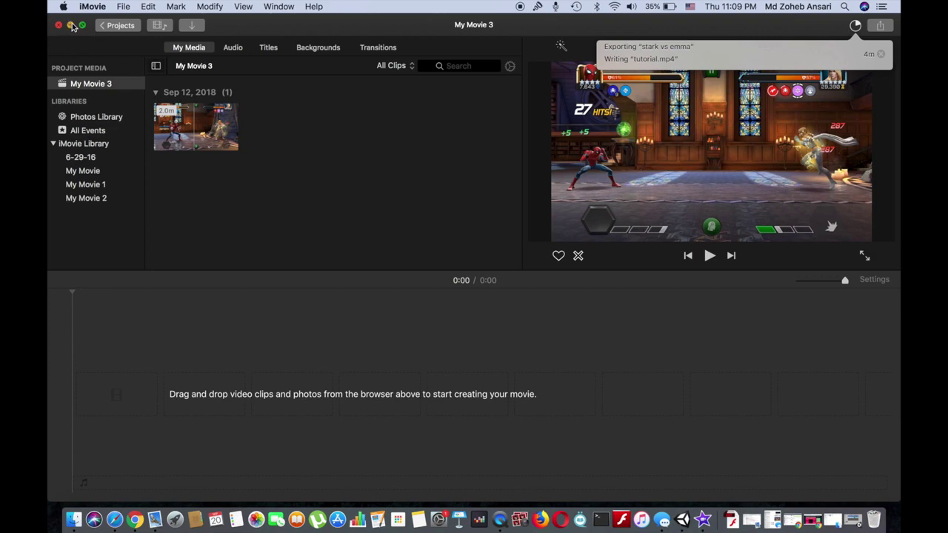
pyautogui.click(71, 26)
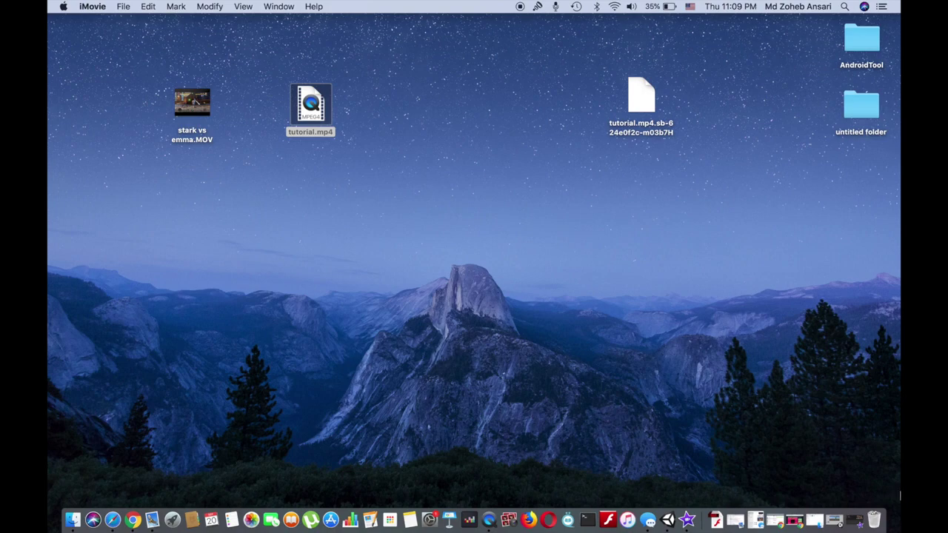
pyautogui.click(855, 520)
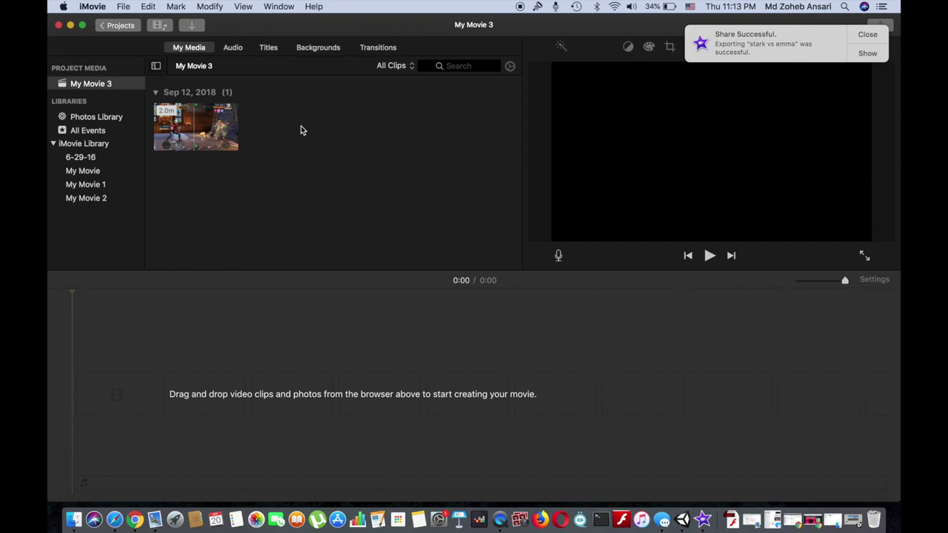
# - Close the success notice, arrange tutorial.mp4 and stark vs emma.MOV at the top, and open tutorial.mp4
pyautogui.click(70, 25)
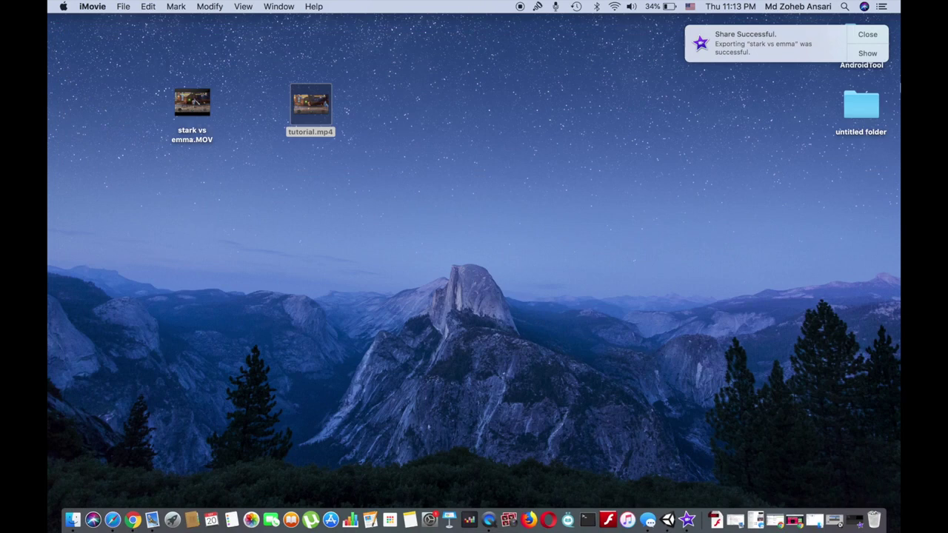
pyautogui.click(866, 34)
pyautogui.moveTo(317, 133); pyautogui.dragTo(511, 137)
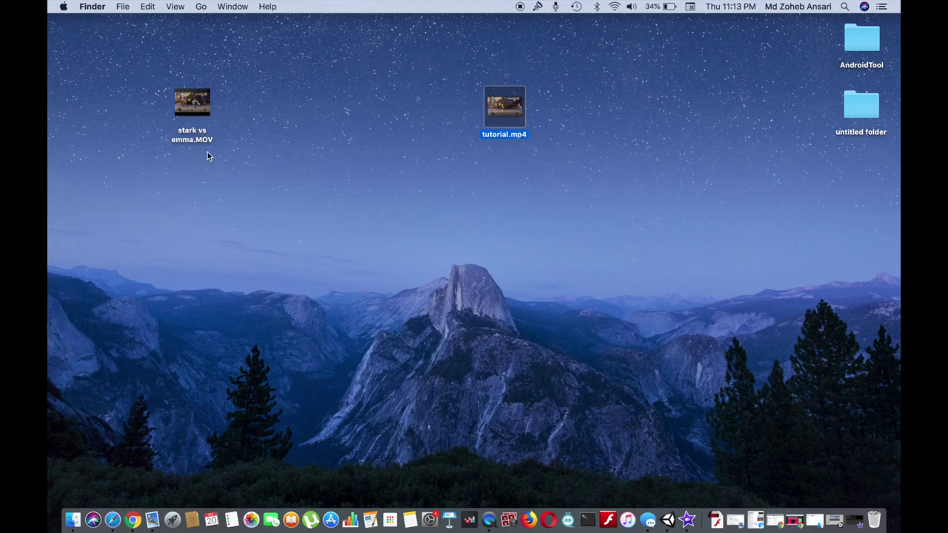
pyautogui.moveTo(191, 141); pyautogui.dragTo(320, 116)
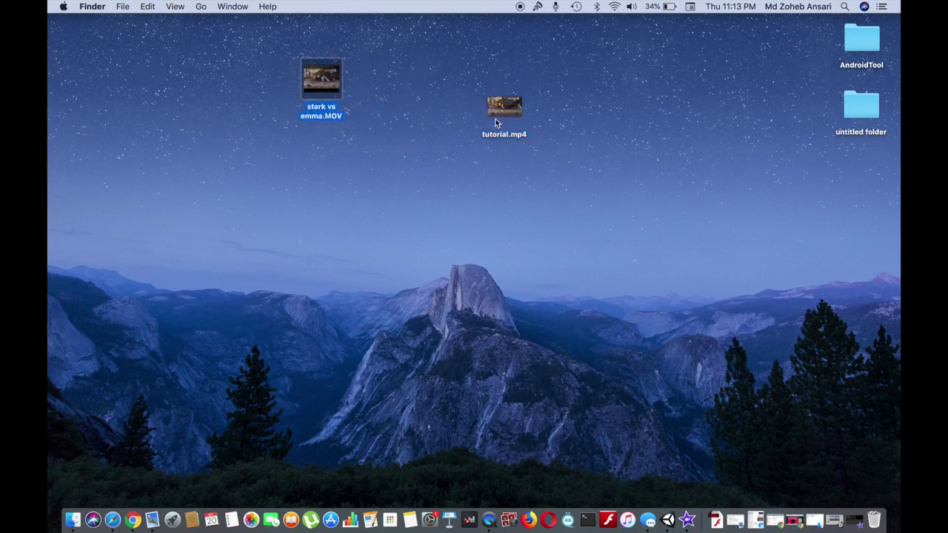
pyautogui.doubleClick(512, 136)
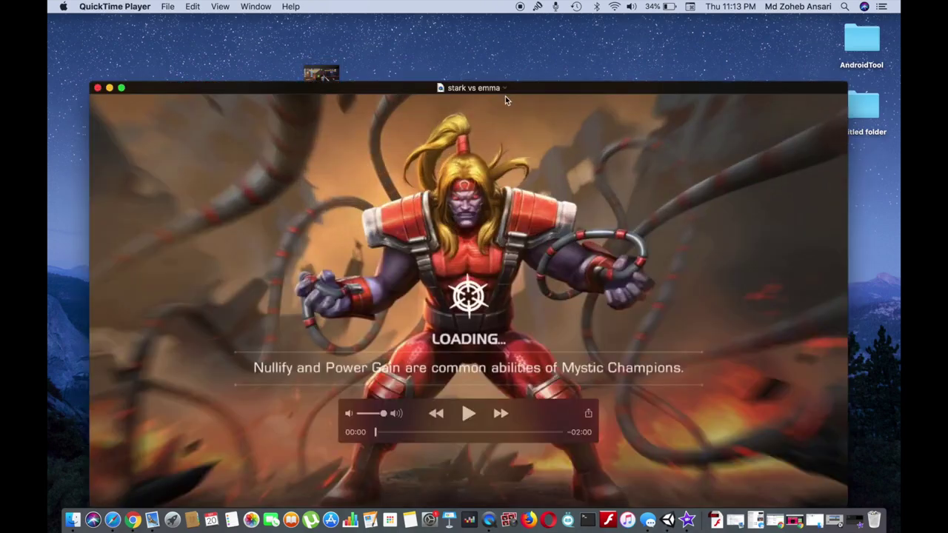
# - Play tutorial.mp4, raise the player window, scrub ahead to 00:24, and close it
pyautogui.click(465, 417)
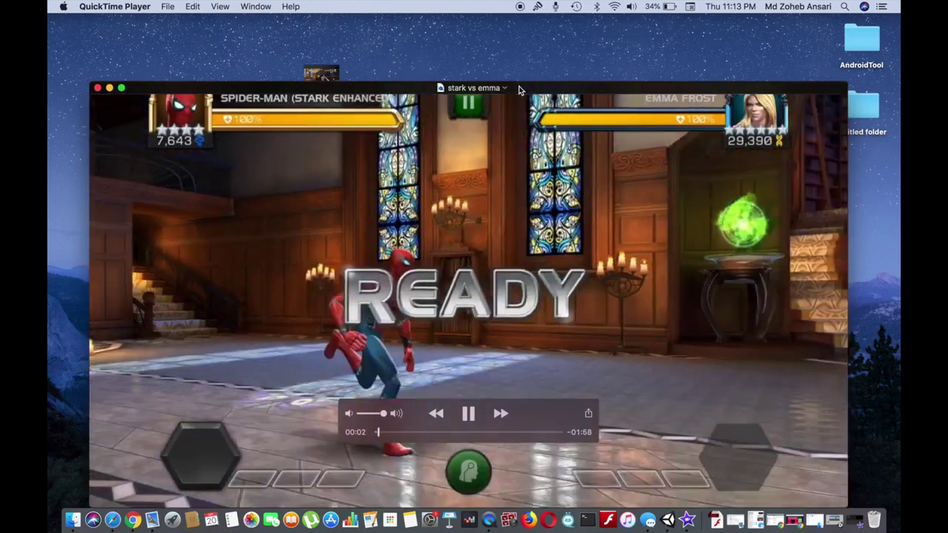
pyautogui.moveTo(517, 83); pyautogui.dragTo(515, 24)
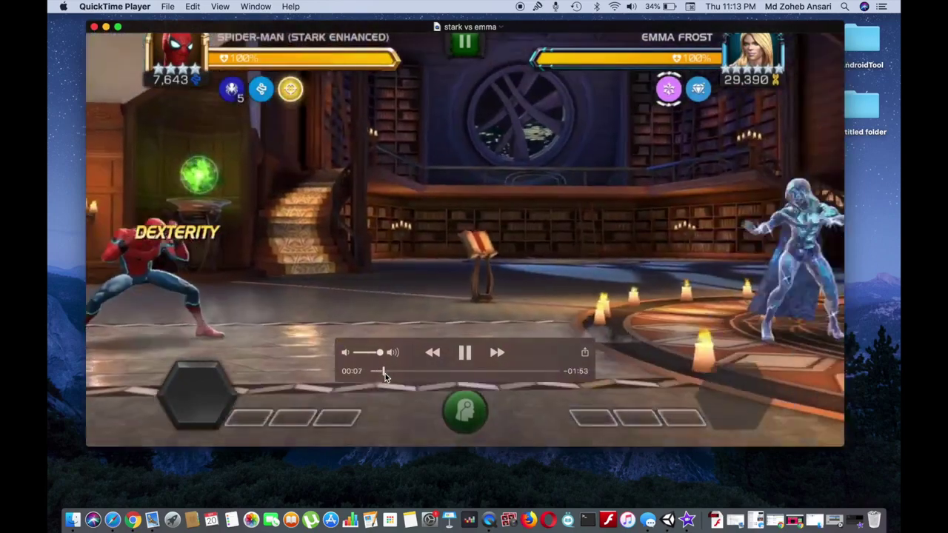
pyautogui.moveTo(385, 373); pyautogui.dragTo(502, 379)
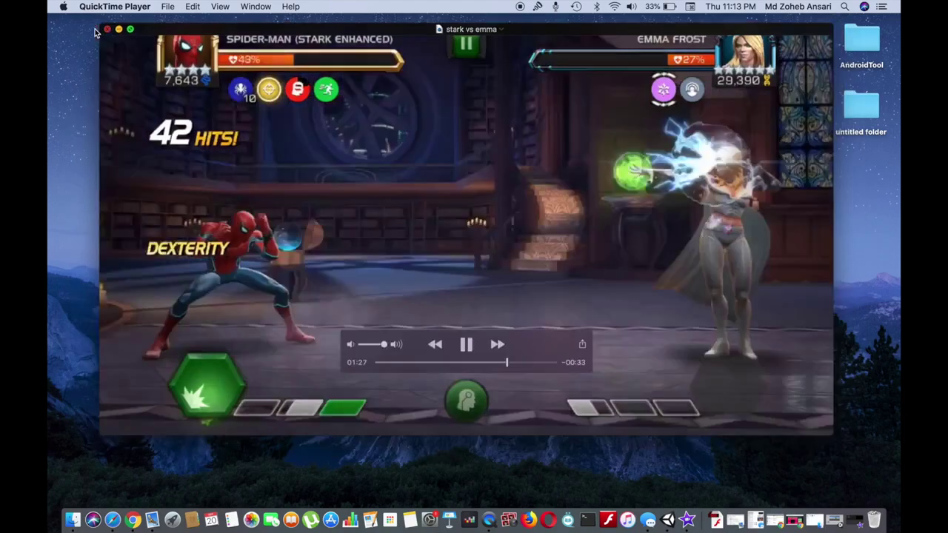
pyautogui.click(94, 27)
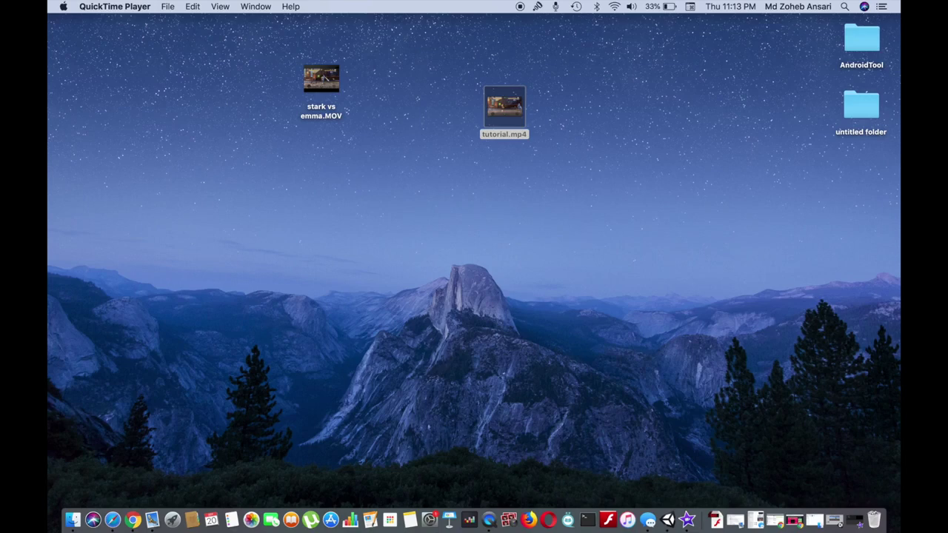
pyautogui.click(141, 191)
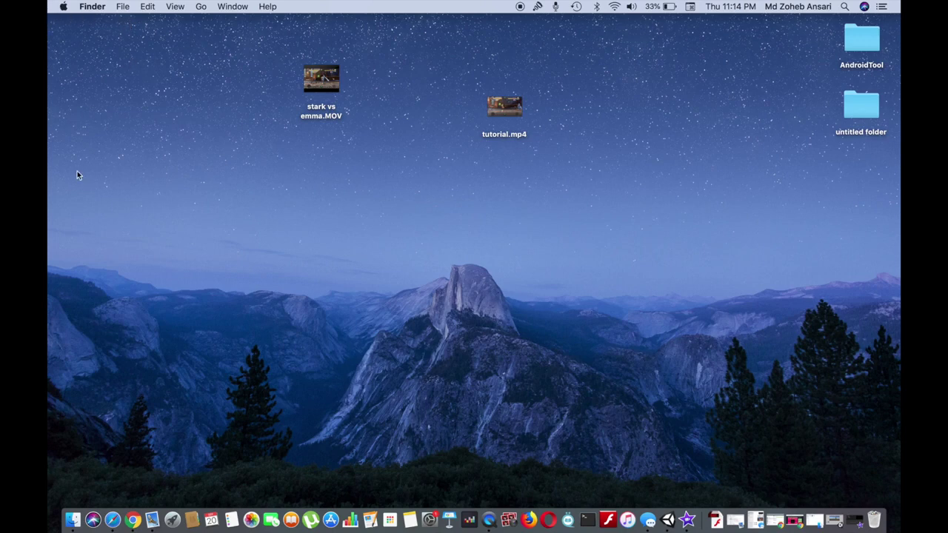
pyautogui.click(63, 7)
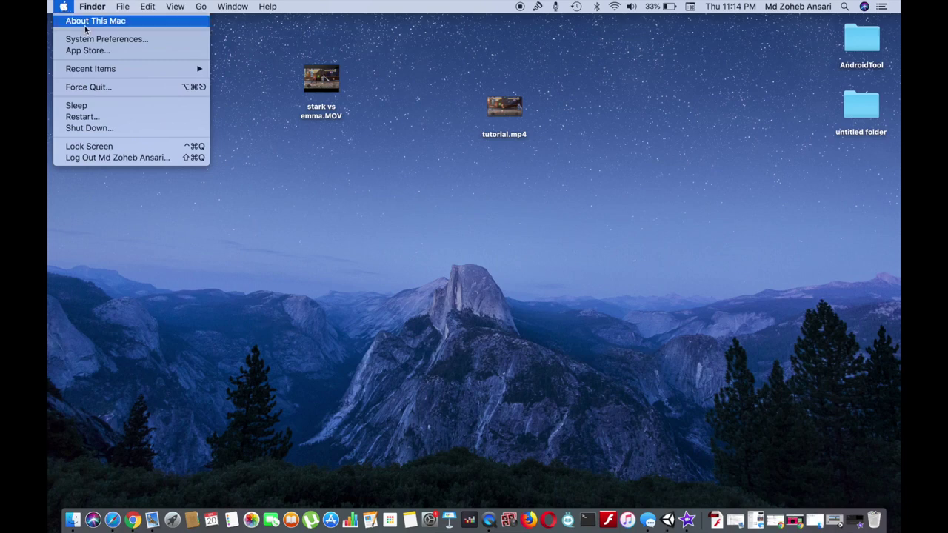
pyautogui.click(86, 22)
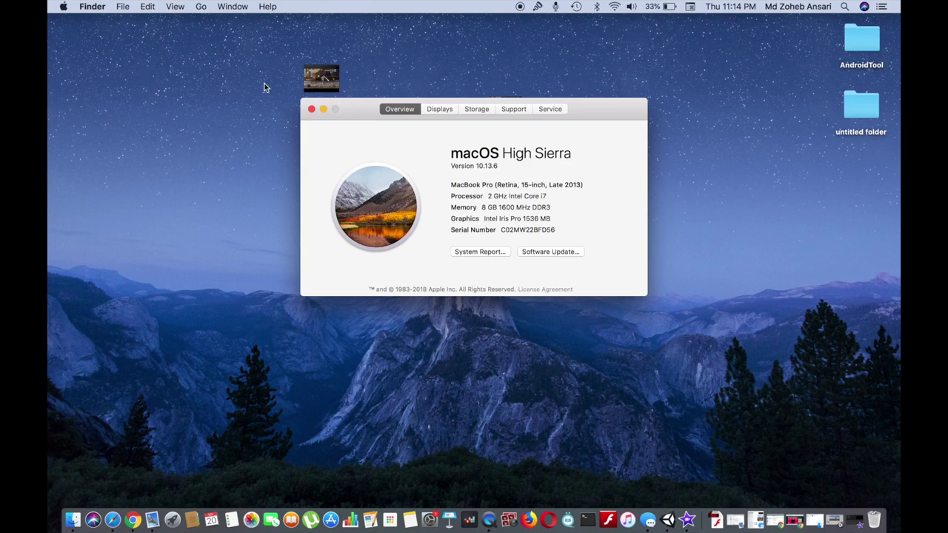
pyautogui.click(312, 109)
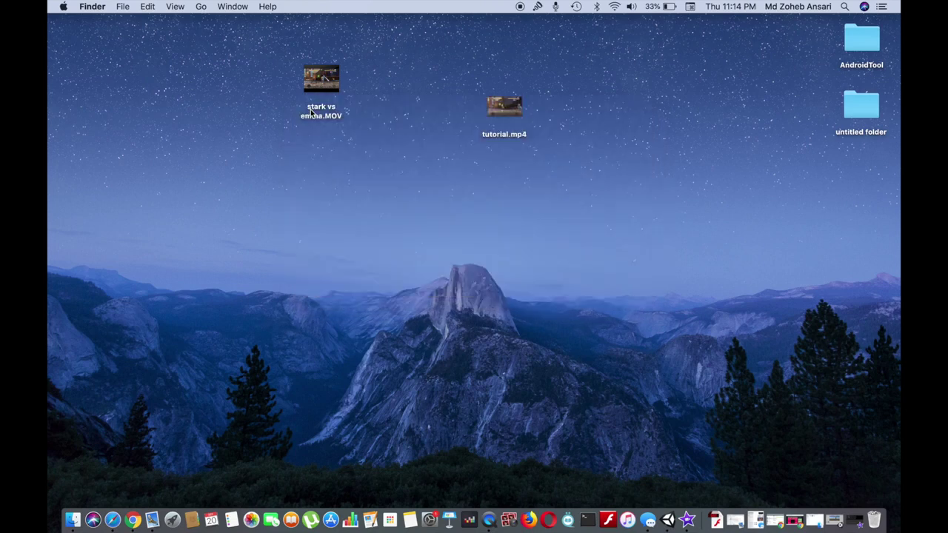